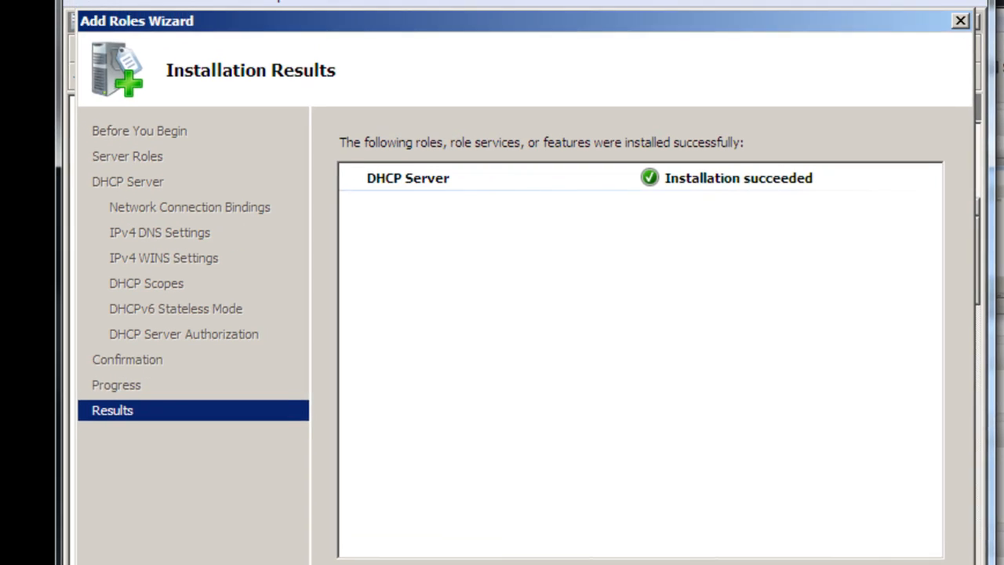
Close the finished DHCP Server installation results and open the DHCP console from the administrative tools.
{"action": "left_click", "coordinate": [797, 546]}
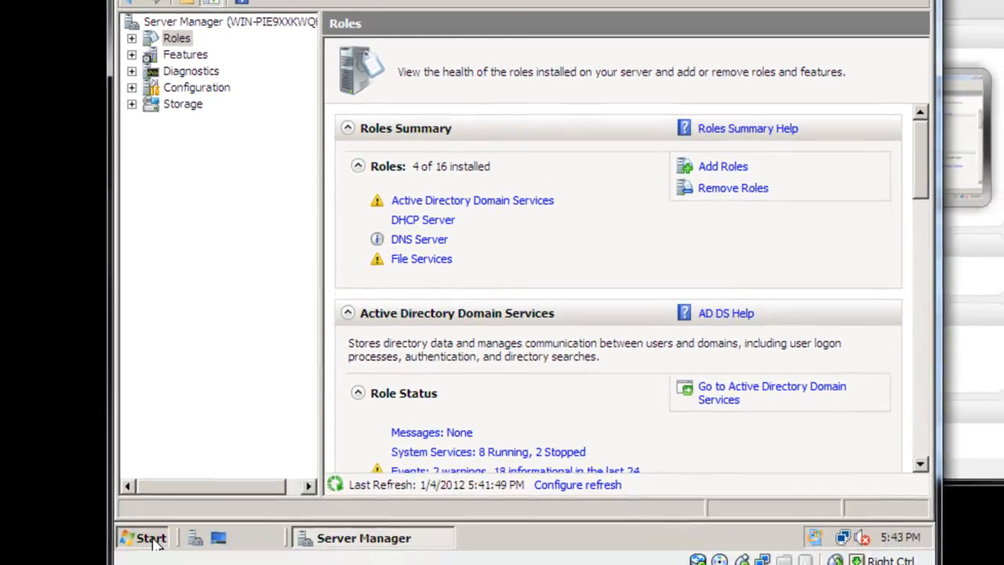
{"action": "left_click", "coordinate": [152, 541]}
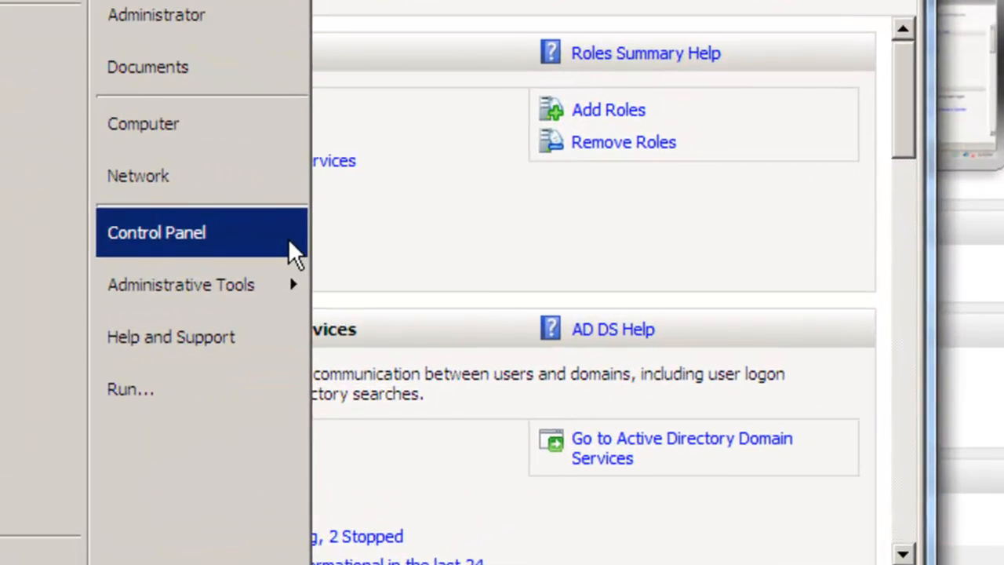
{"action": "mouse_move", "coordinate": [362, 283]}
{"action": "left_click", "coordinate": [470, 192]}
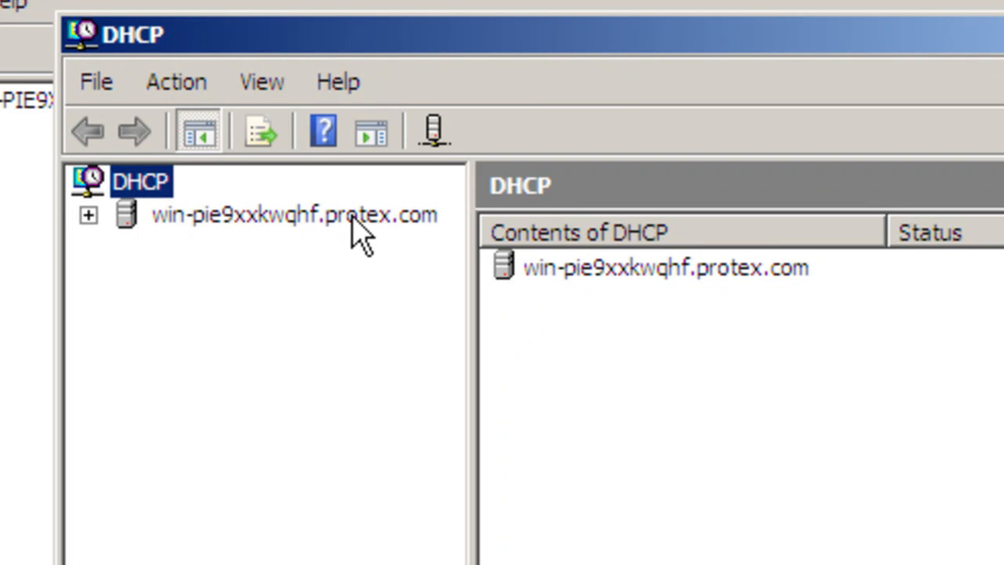
Expand the DHCP server's IPv4 node and open the contents of the 192.168.1.0 primary scope.
{"action": "left_click", "coordinate": [86, 218]}
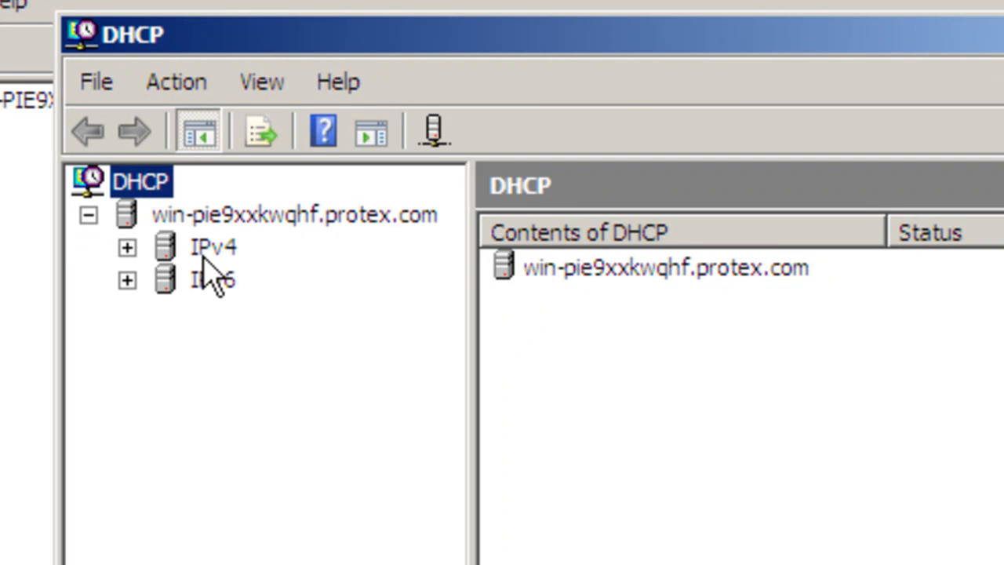
{"action": "double_click", "coordinate": [175, 252]}
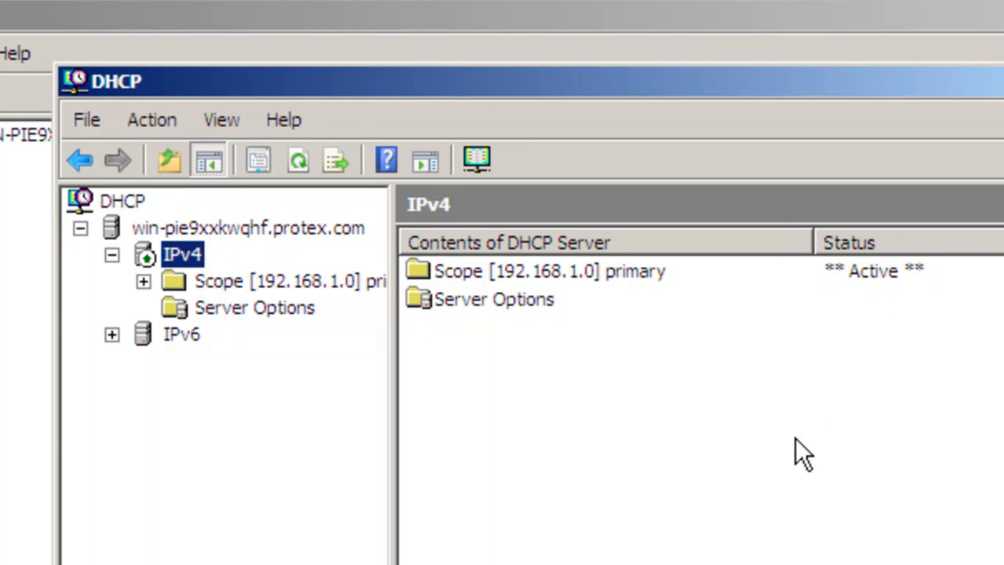
{"action": "double_click", "coordinate": [474, 270]}
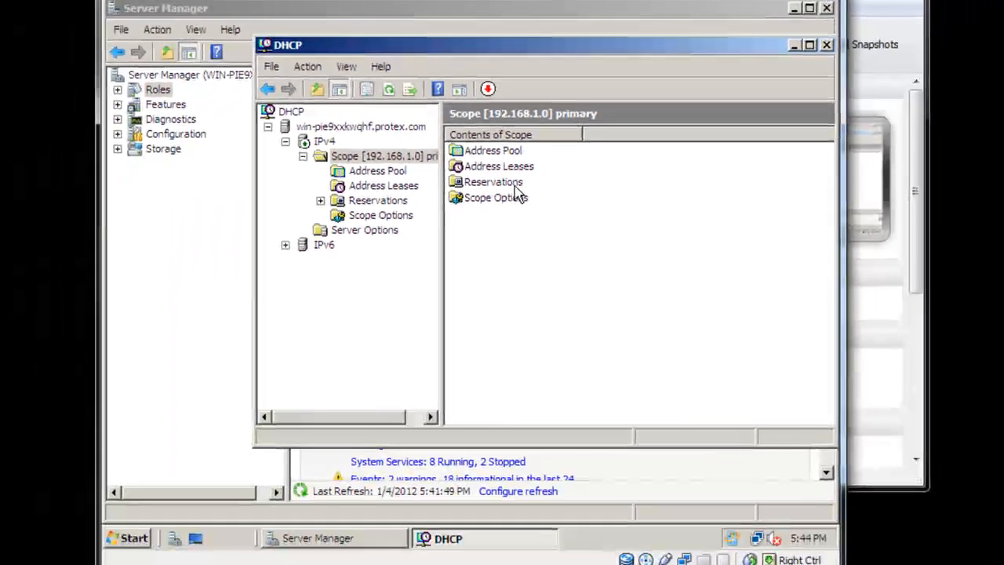
Open a command prompt on the server by running cmd.
{"action": "left_click", "coordinate": [136, 541]}
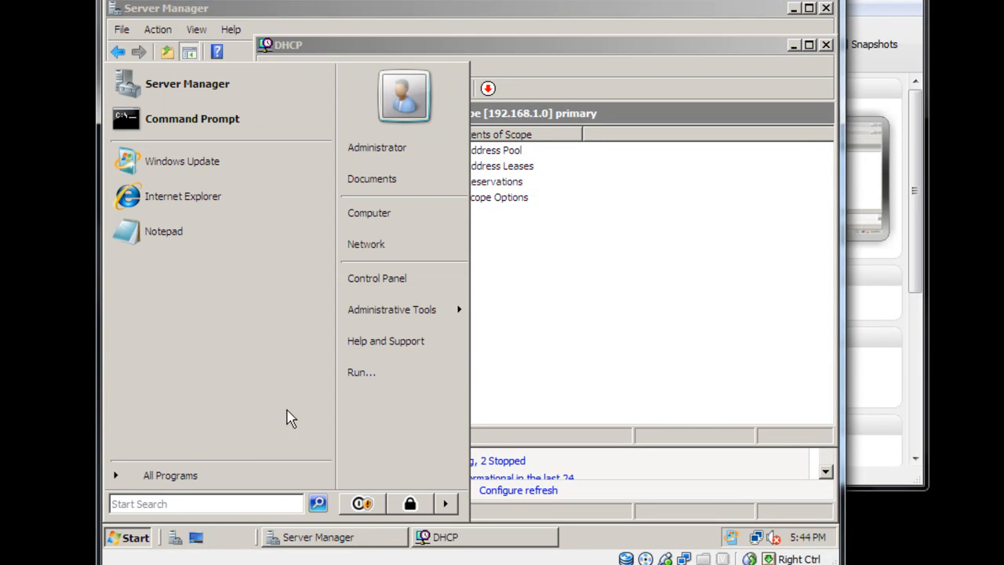
{"action": "left_click", "coordinate": [392, 376]}
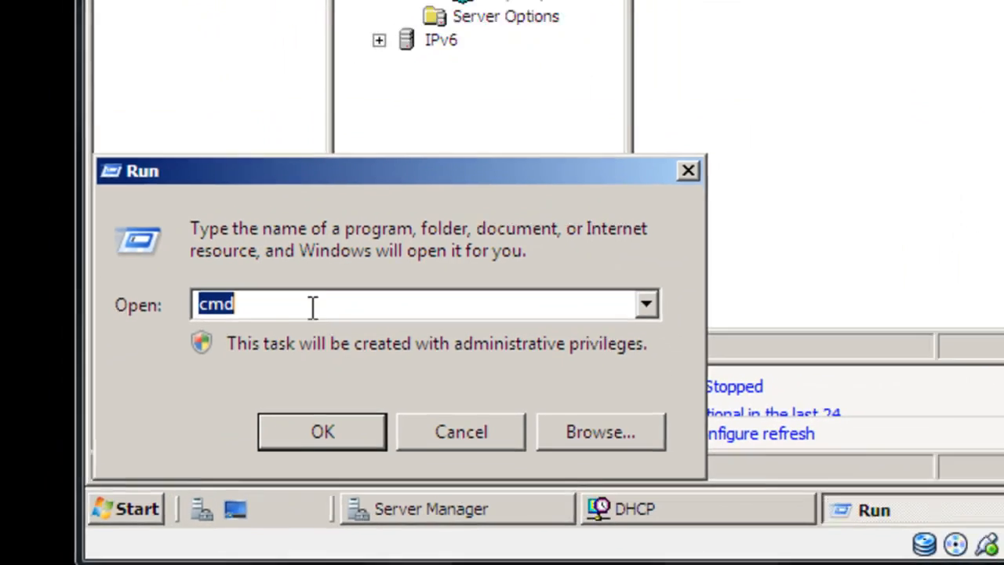
{"action": "left_click", "coordinate": [348, 415]}
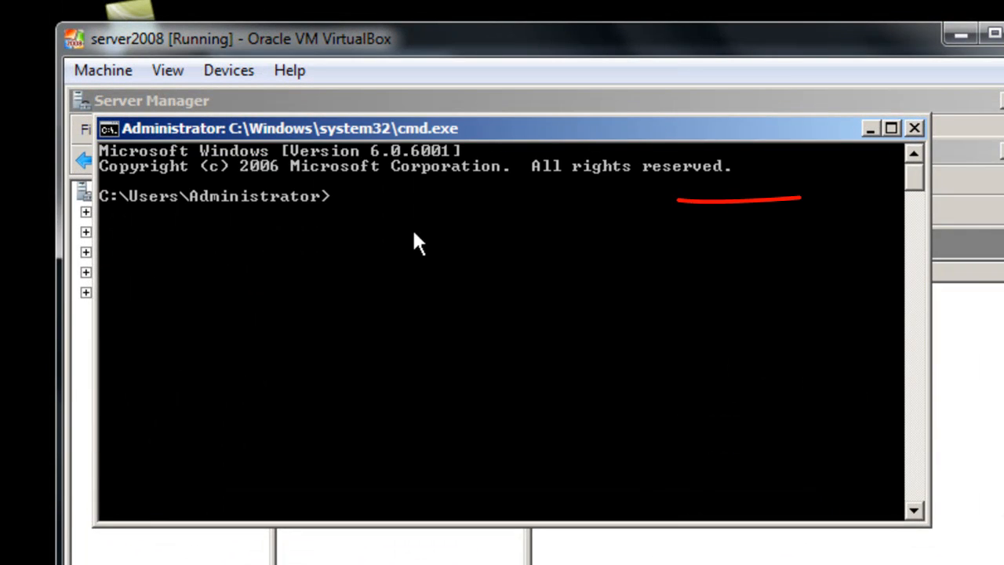
Run ipconfig/all to check the server's network configuration, and close the server2008 virtual machine's network adapter settings.
{"action": "type", "text": "ipc"}
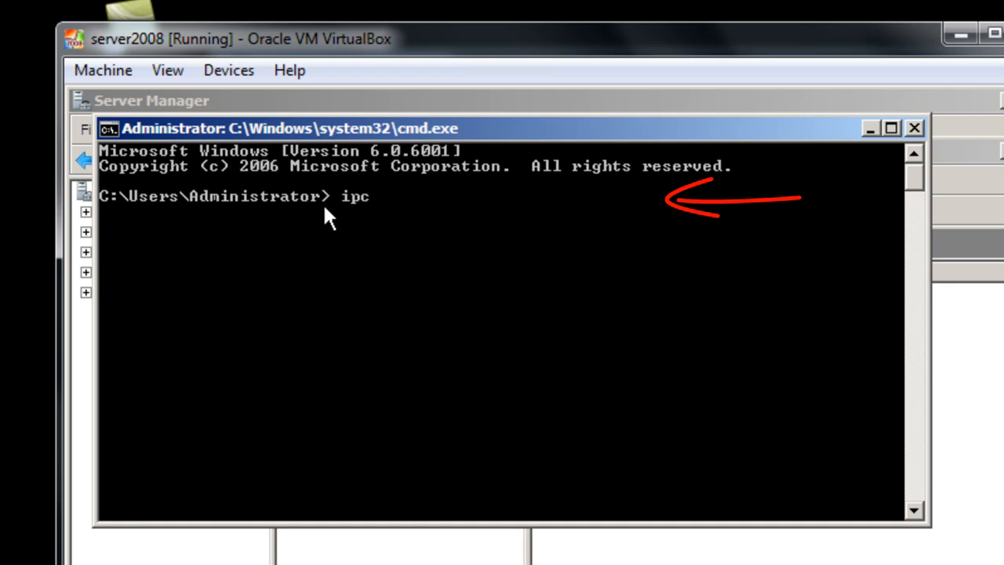
{"action": "type", "text": "onfig/all"}
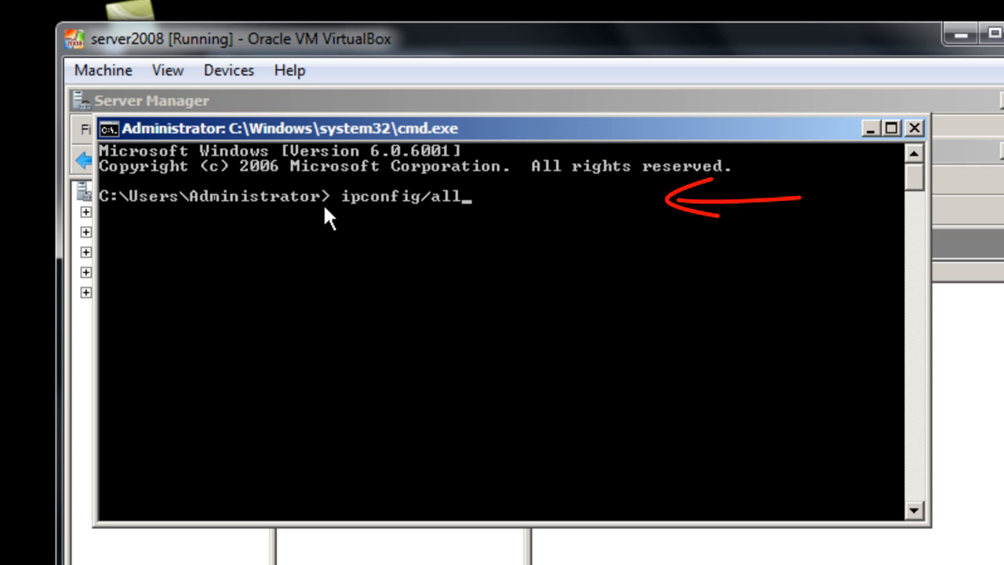
{"action": "key", "text": "Return"}
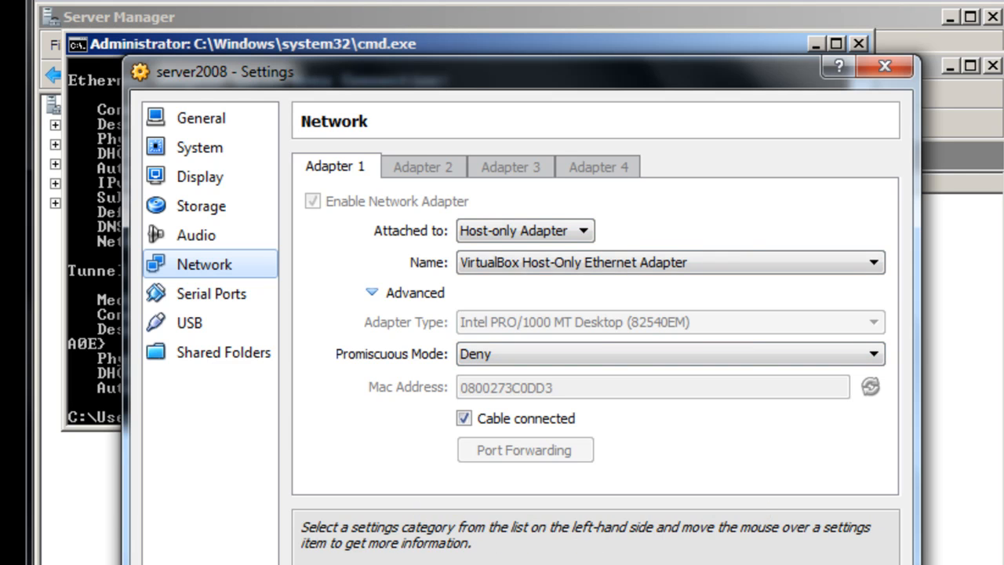
{"action": "left_click", "coordinate": [884, 67]}
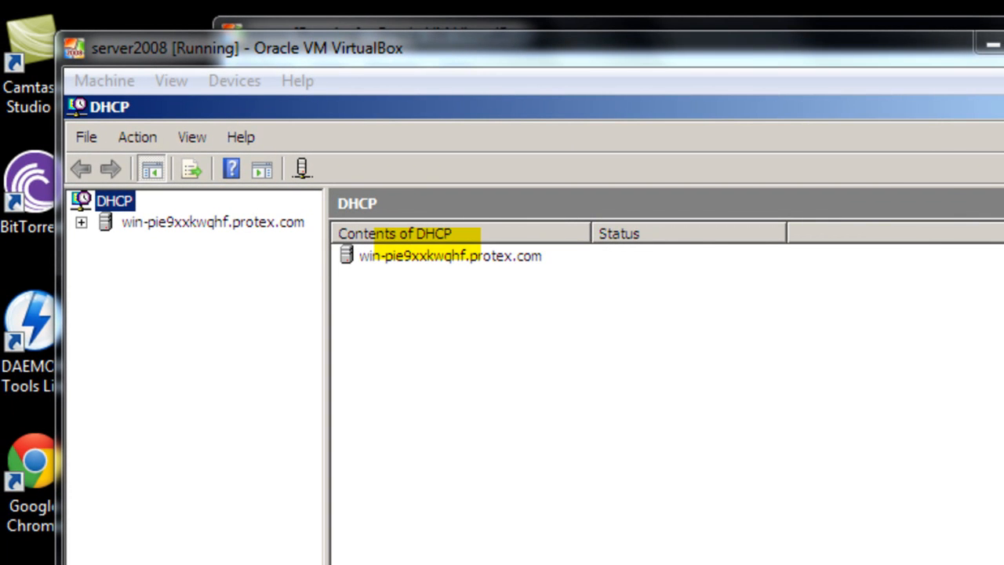
Expand the 192.168.1.0 primary scope in the DHCP console and review its Address Pool, Reservations and Address Leases.
{"action": "left_click", "coordinate": [175, 221]}
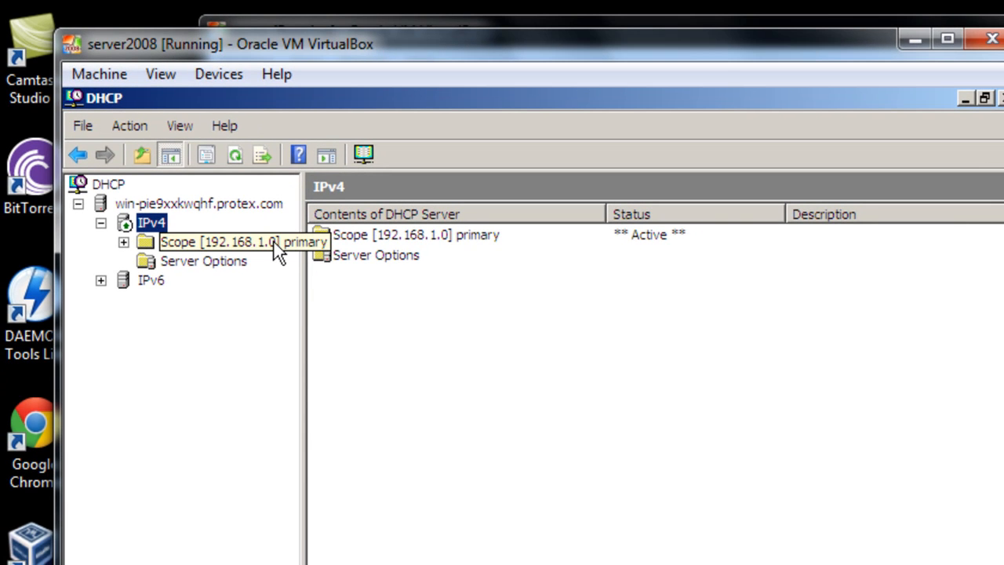
{"action": "left_click", "coordinate": [216, 244]}
{"action": "left_click", "coordinate": [124, 242]}
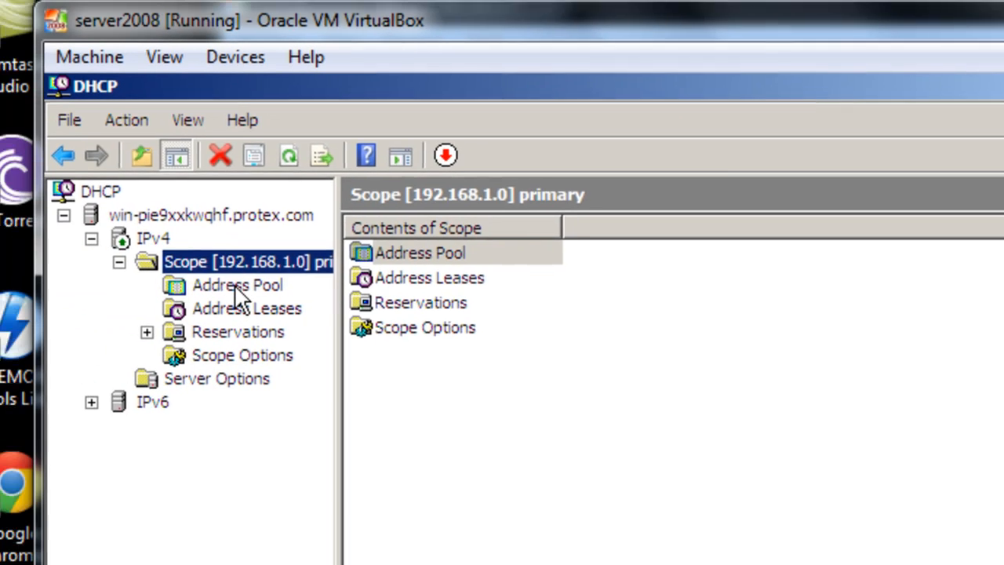
{"action": "left_click", "coordinate": [252, 286]}
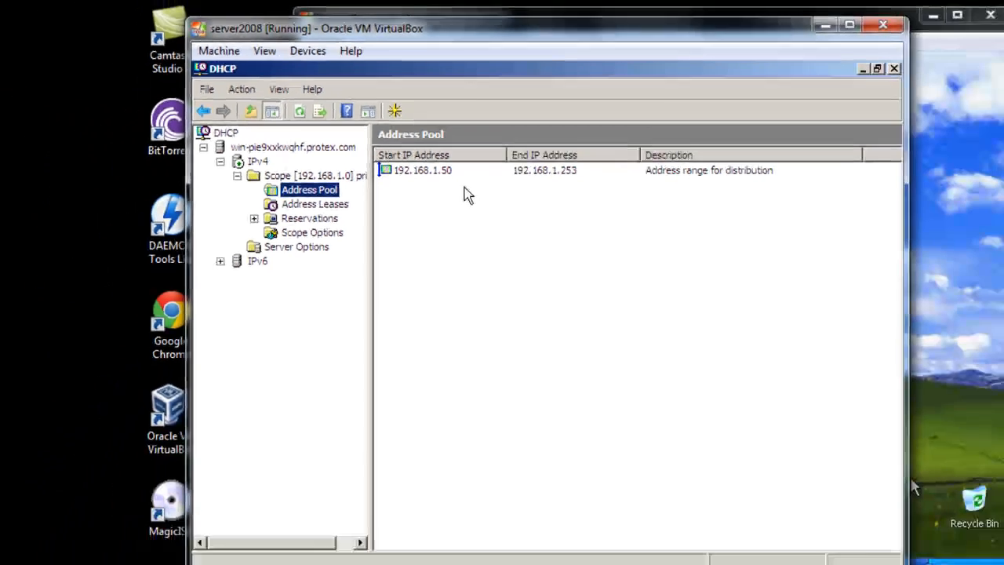
{"action": "left_click", "coordinate": [309, 218]}
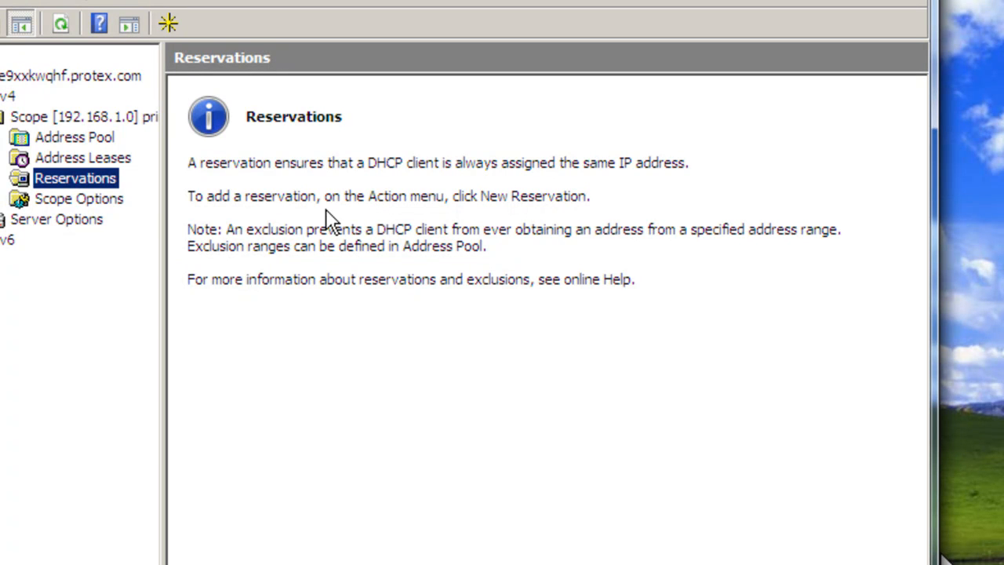
{"action": "left_click", "coordinate": [71, 158]}
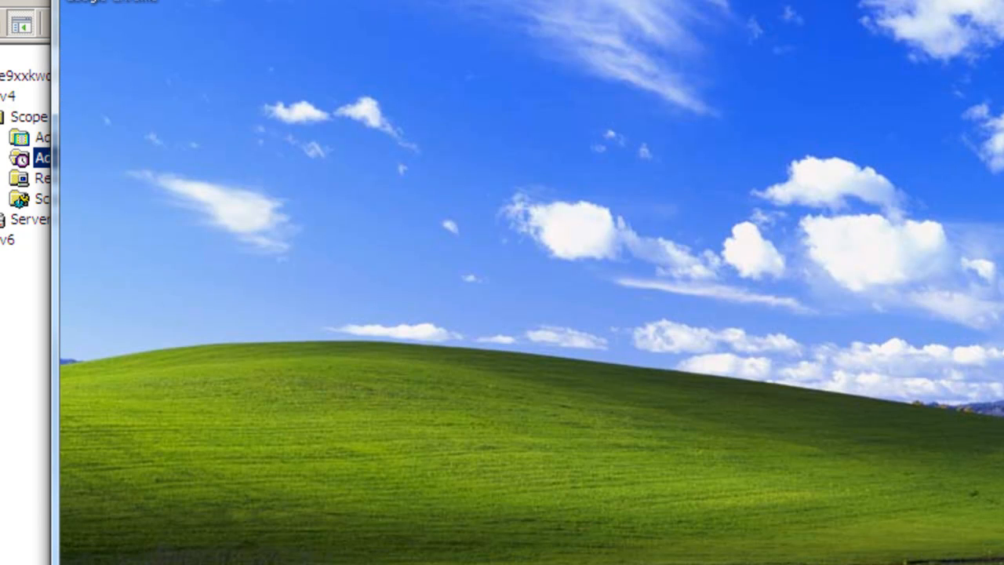
On the Windows XP client, set the Local Area Connection's TCP/IP properties to obtain the IP address and DNS server address automatically.
{"action": "right_click", "coordinate": [985, 564]}
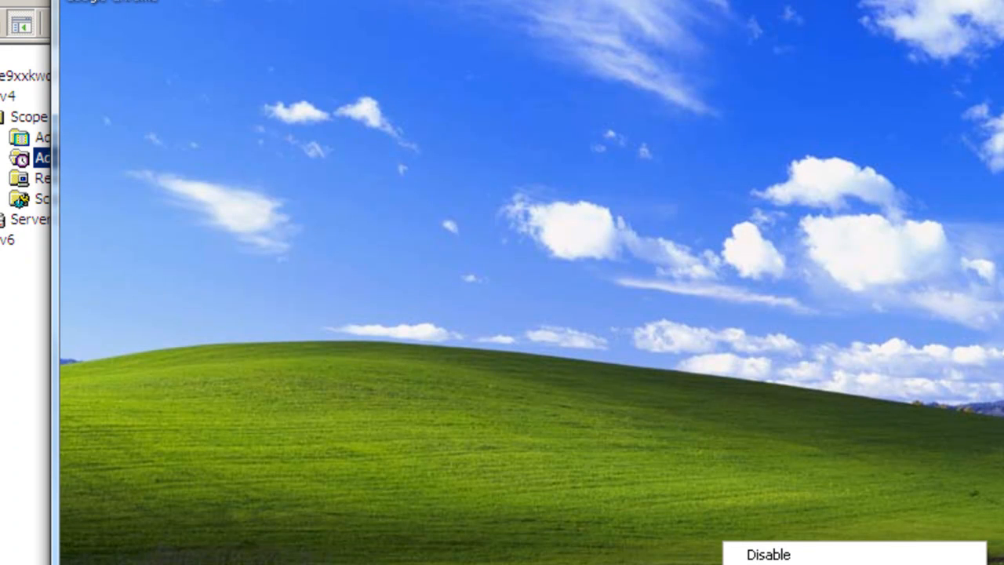
{"action": "left_click", "coordinate": [854, 564]}
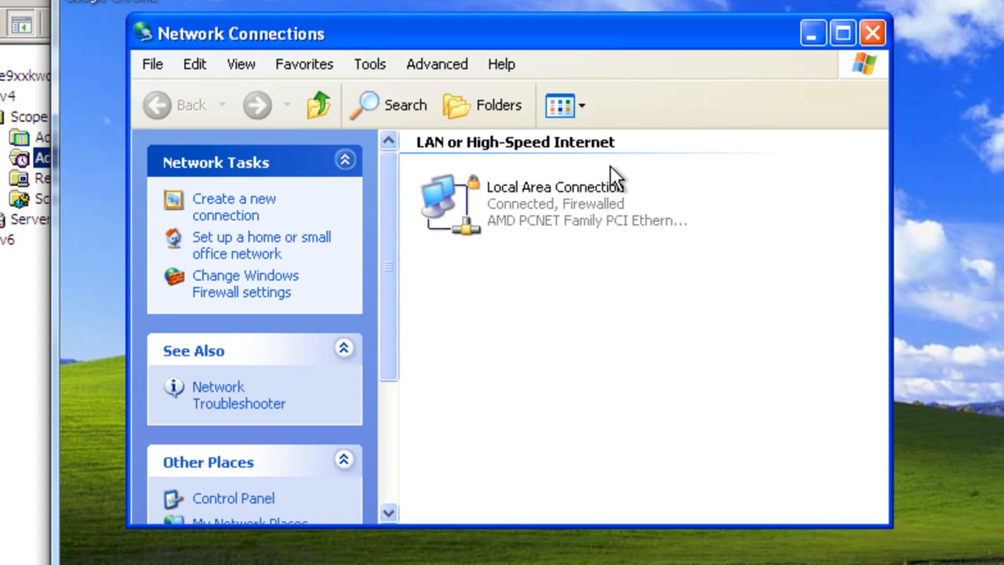
{"action": "right_click", "coordinate": [578, 208]}
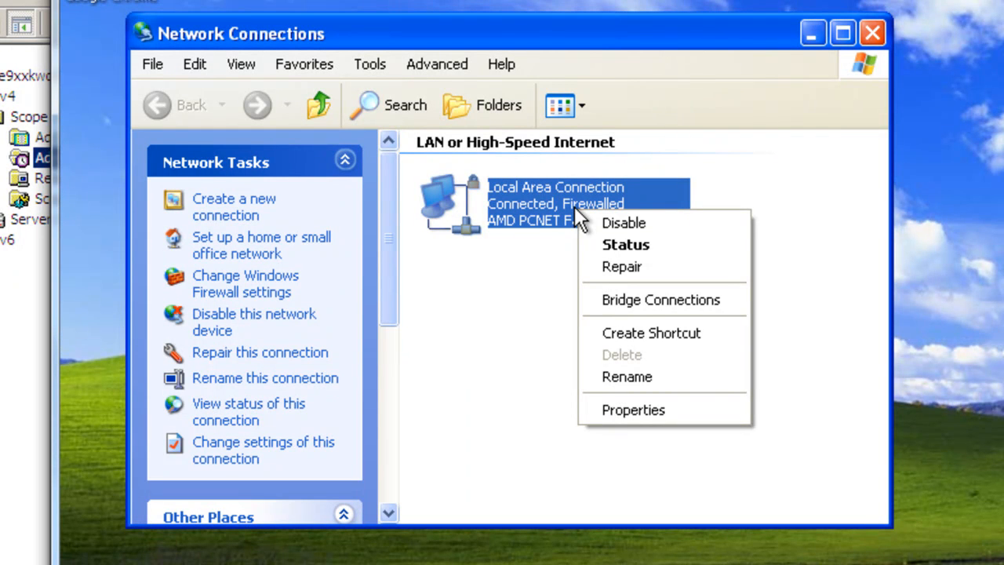
{"action": "left_click", "coordinate": [703, 407]}
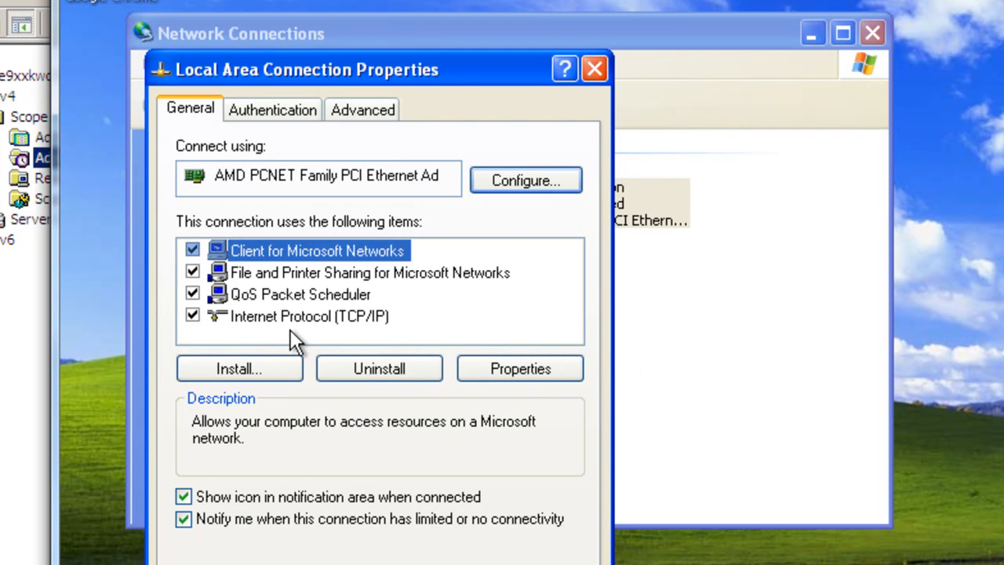
{"action": "left_click", "coordinate": [310, 316]}
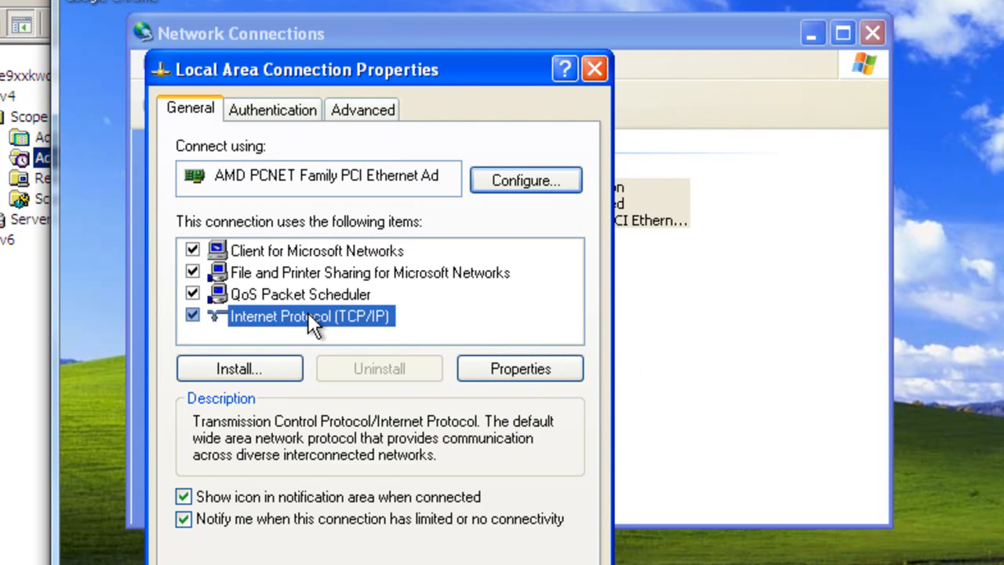
{"action": "left_click", "coordinate": [529, 371]}
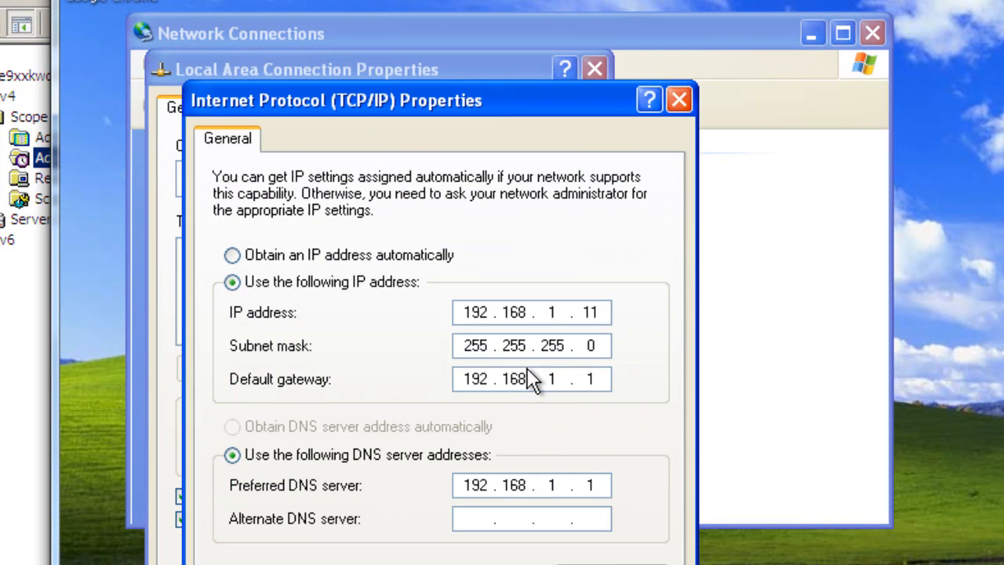
{"action": "left_click", "coordinate": [231, 255]}
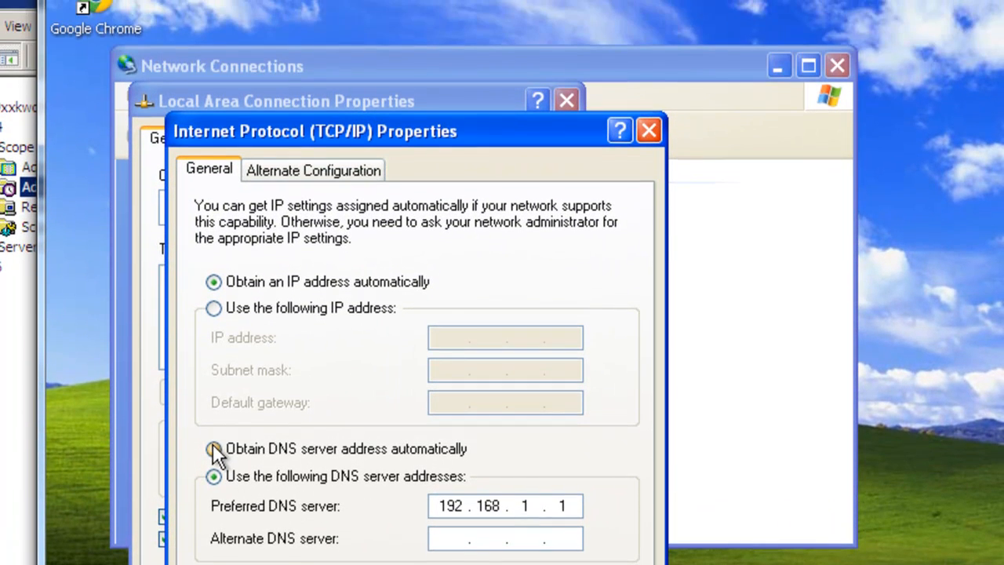
{"action": "left_click", "coordinate": [213, 373]}
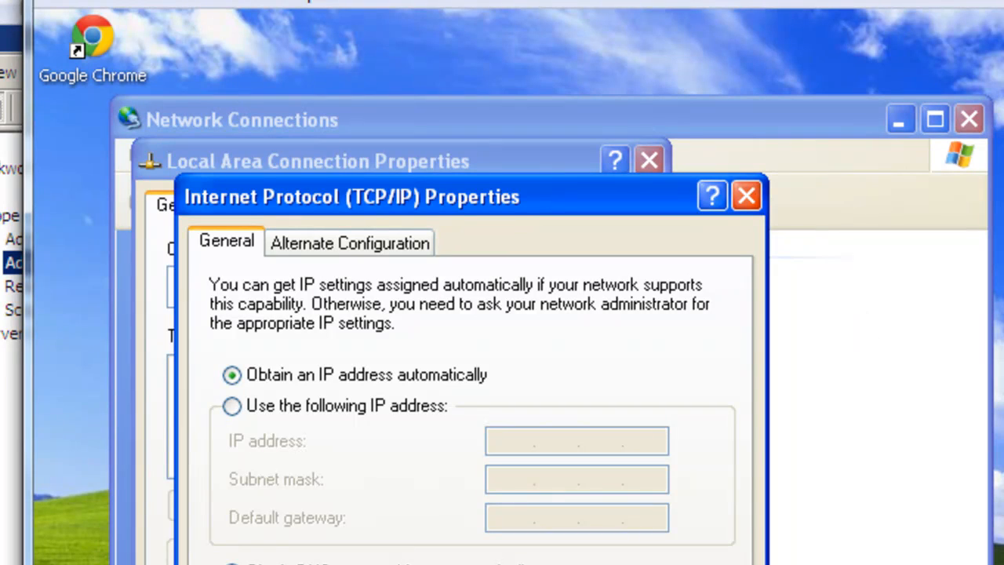
{"action": "key", "text": "Return"}
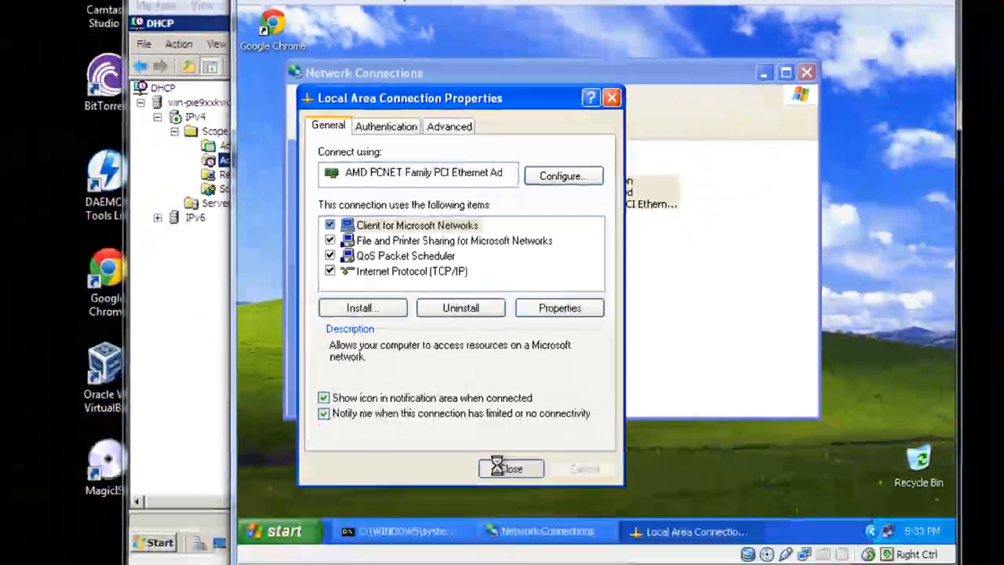
{"action": "left_click", "coordinate": [478, 564]}
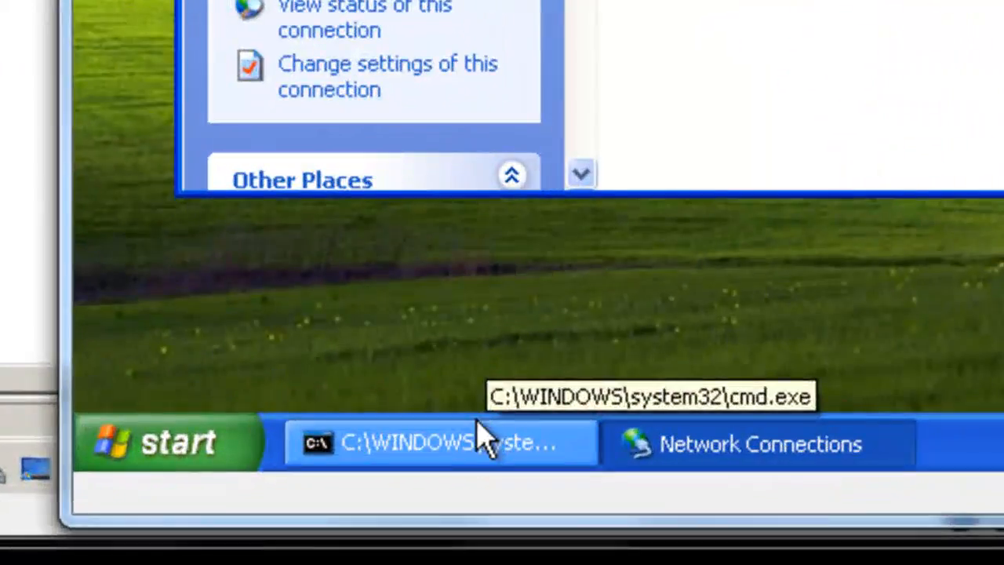
Ping 192.168.1.10 from the Windows XP client's command prompt to test the connection to the server.
{"action": "left_click", "coordinate": [429, 516]}
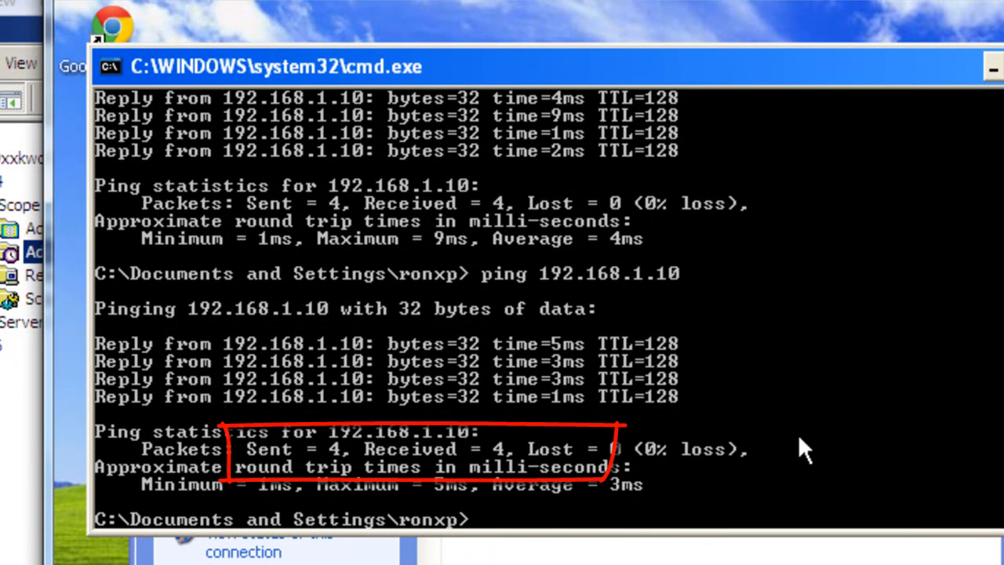
{"action": "scroll", "coordinate": [971, 394], "scroll_direction": "down", "scroll_amount": 1}
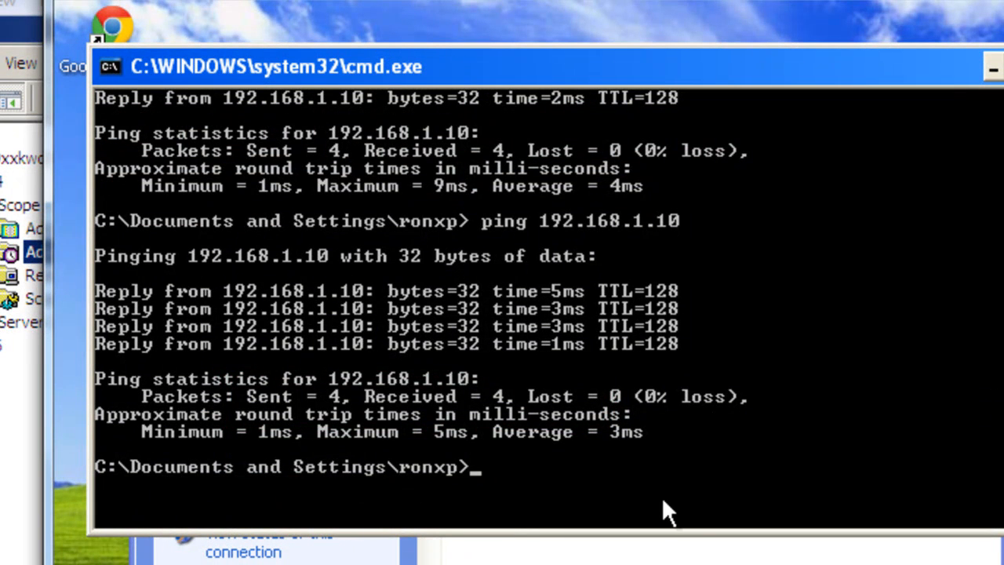
{"action": "type", "text": "ping"}
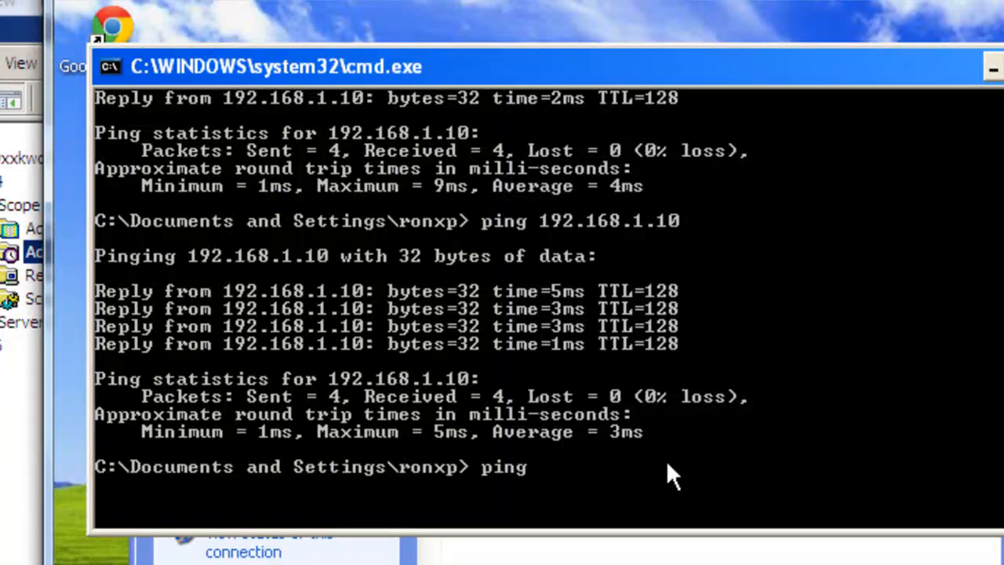
{"action": "type", "text": " 192.168.1.10"}
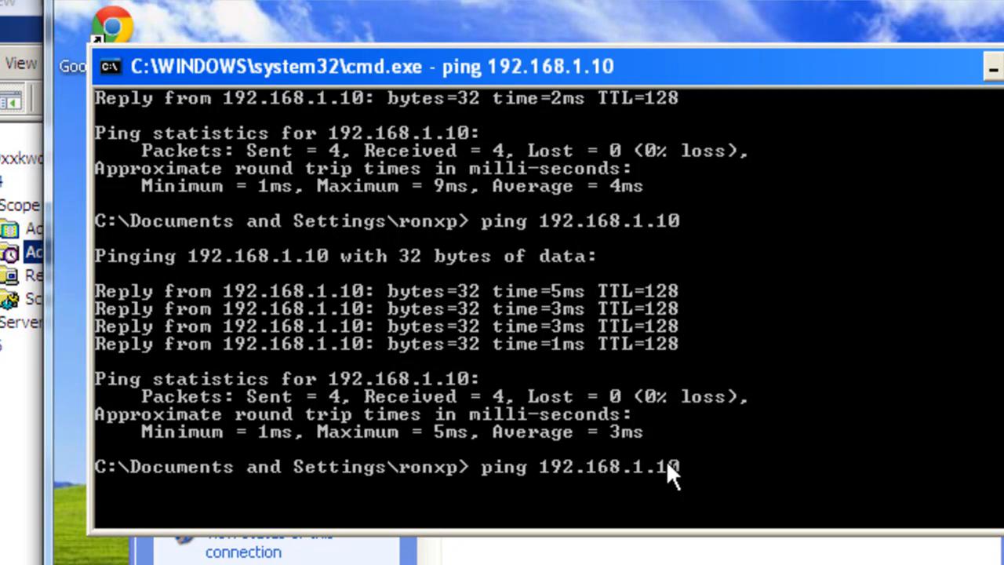
{"action": "key", "text": "Return"}
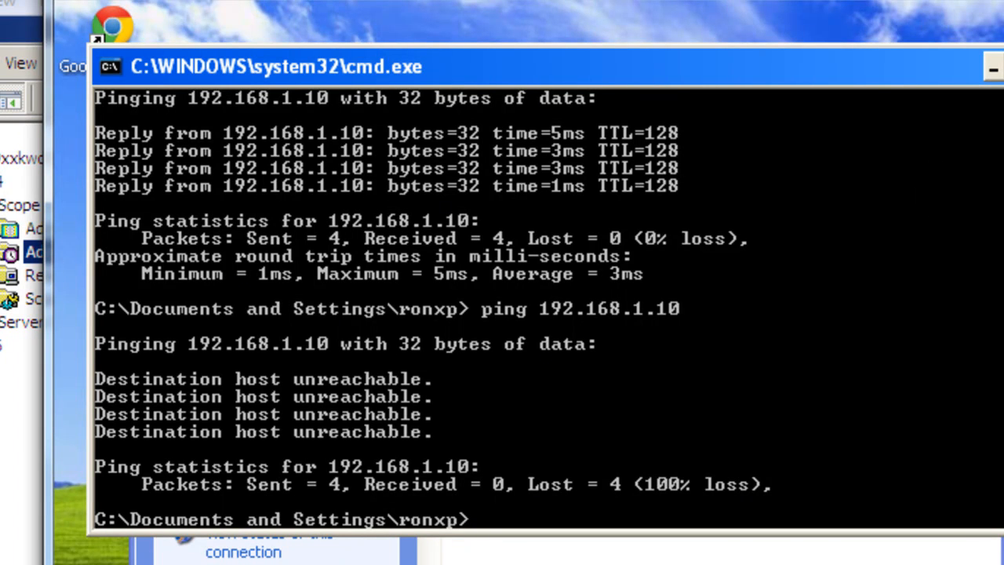
Minimize the client's command prompt, return to the server's DHCP console and refresh the scope's Address Leases.
{"action": "left_click", "coordinate": [994, 68]}
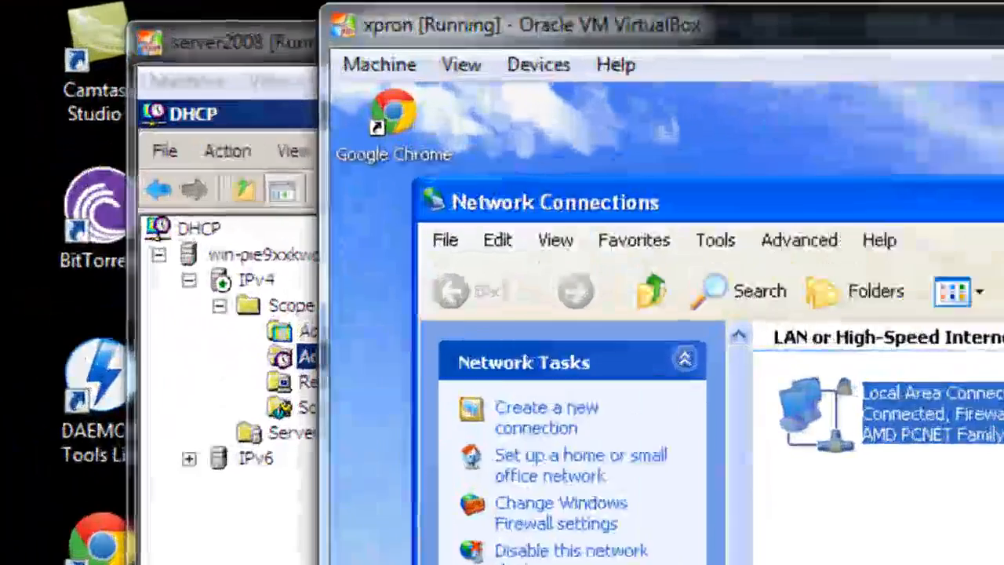
{"action": "left_click", "coordinate": [259, 329]}
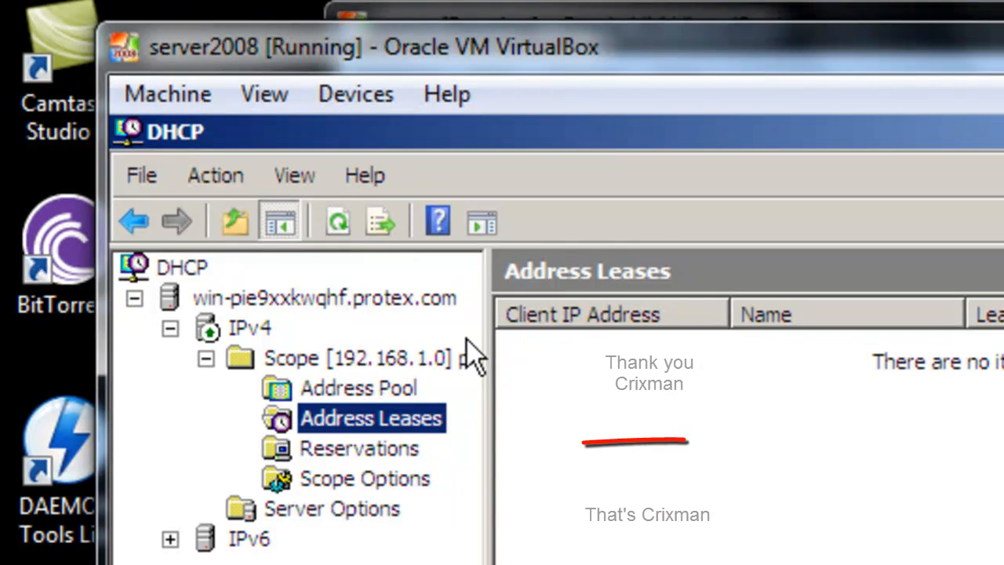
{"action": "left_click", "coordinate": [333, 210]}
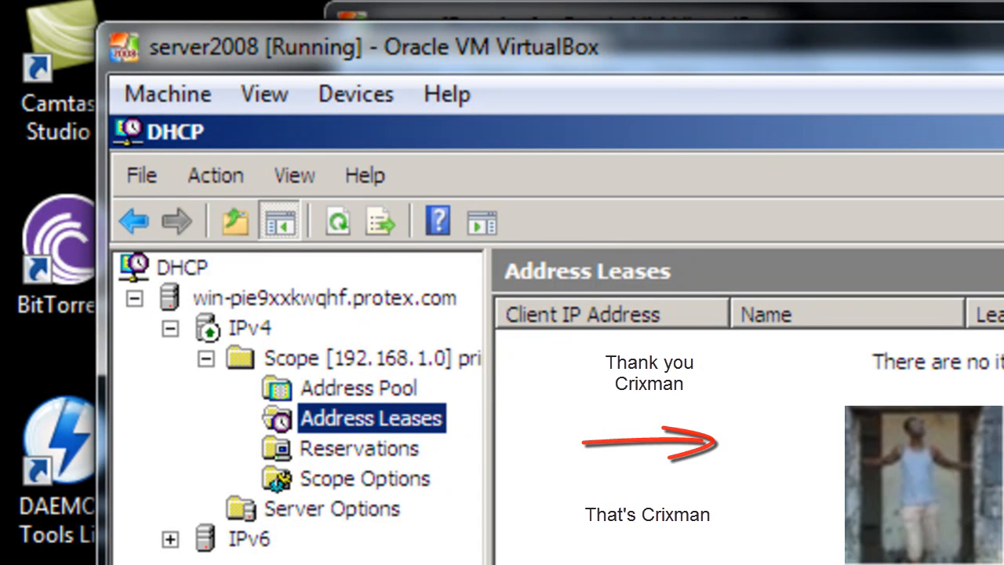